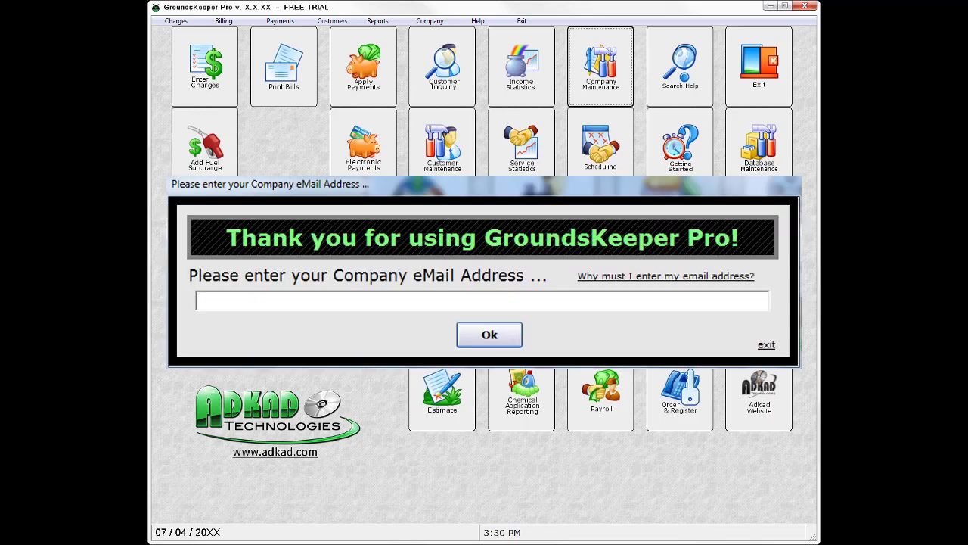
# Enter the company e-mail address in the welcome prompt and confirm it.
pyautogui.write('youremail@provider.com')
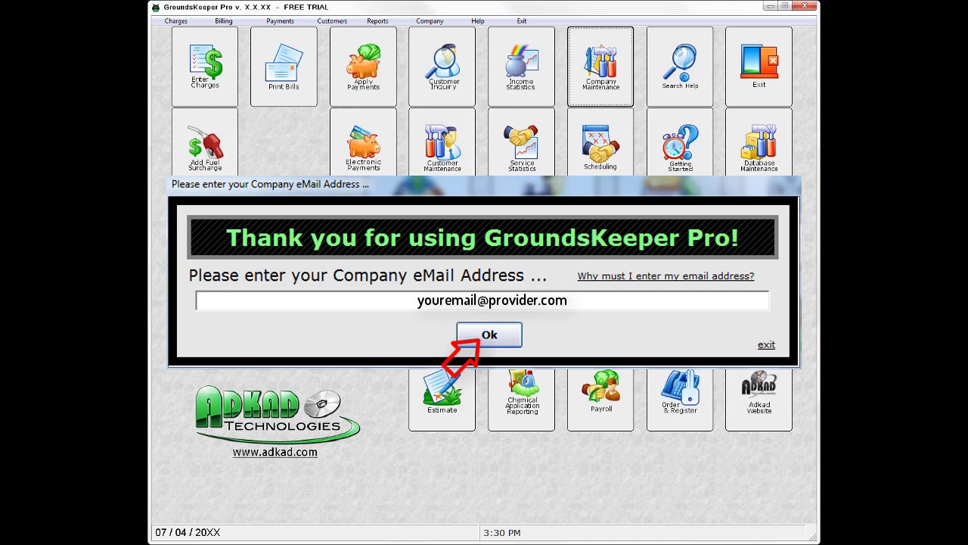
pyautogui.press('Return')
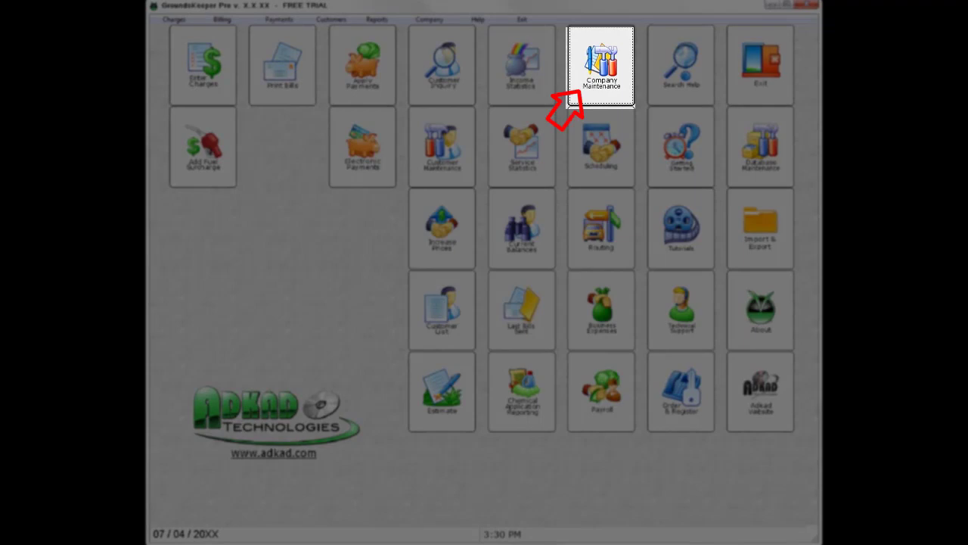
# Open the Company Maintenance form from the main menu.
pyautogui.press('Return')
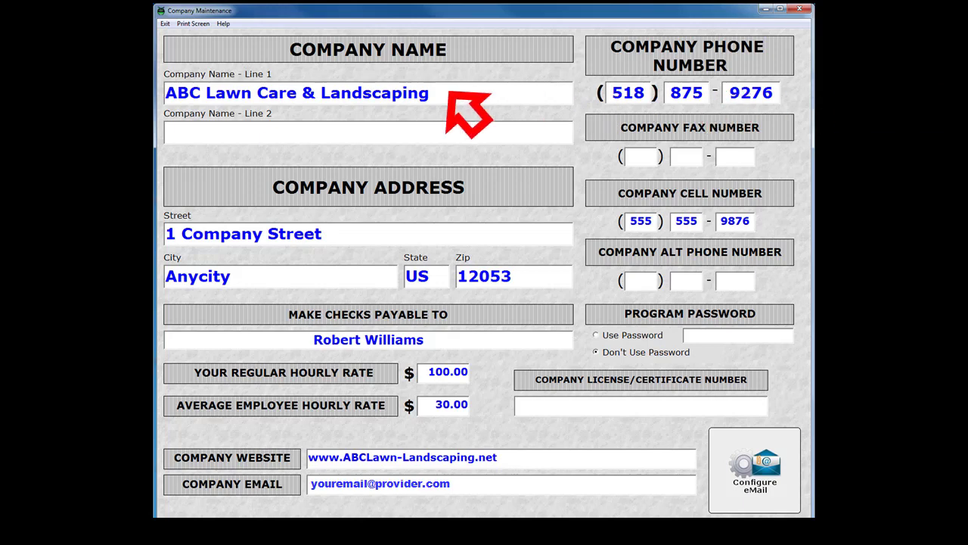
# Replace the company name on line 1 with 'South Western Lawn Care'.
pyautogui.moveTo(166, 92); pyautogui.dragTo(430, 92)
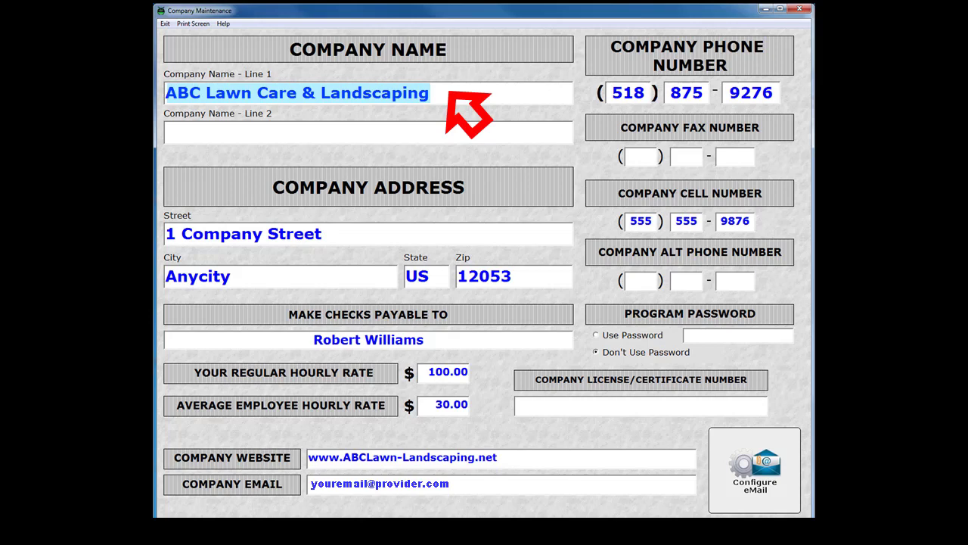
pyautogui.press('BackSpace')
pyautogui.write('South We')
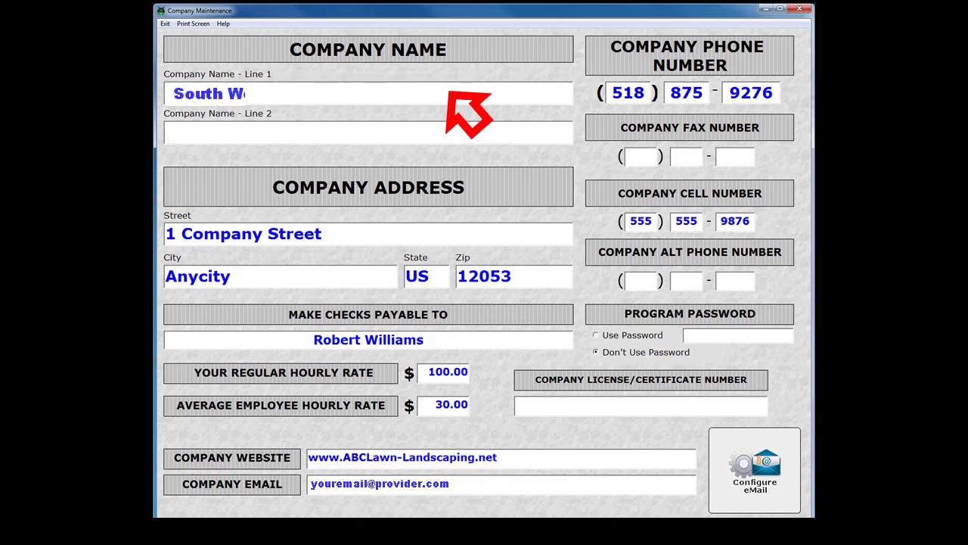
pyautogui.write('stern Lawn Care')
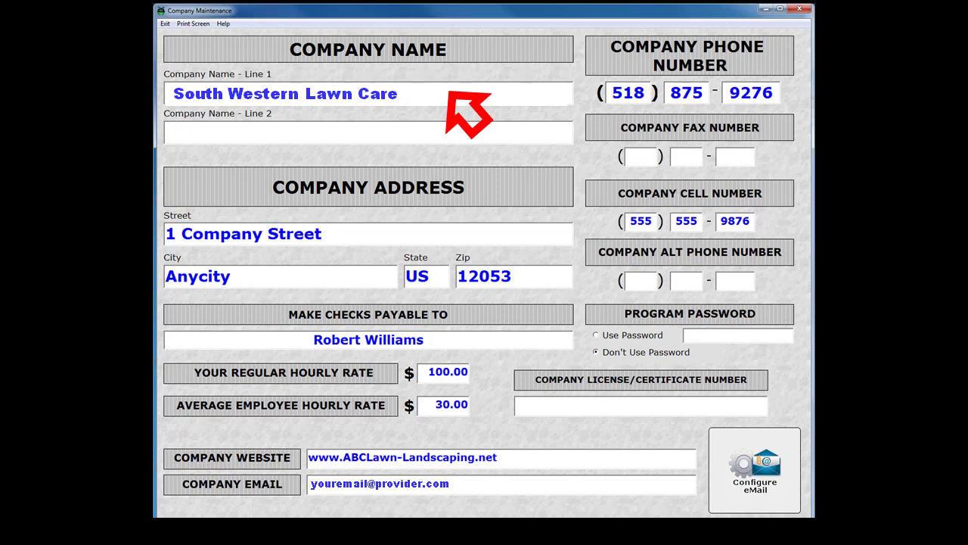
# Change the second company name line to an 'Attn:' line naming the contact person.
pyautogui.press('Tab')
pyautogui.write('And Irrigation Specialists')
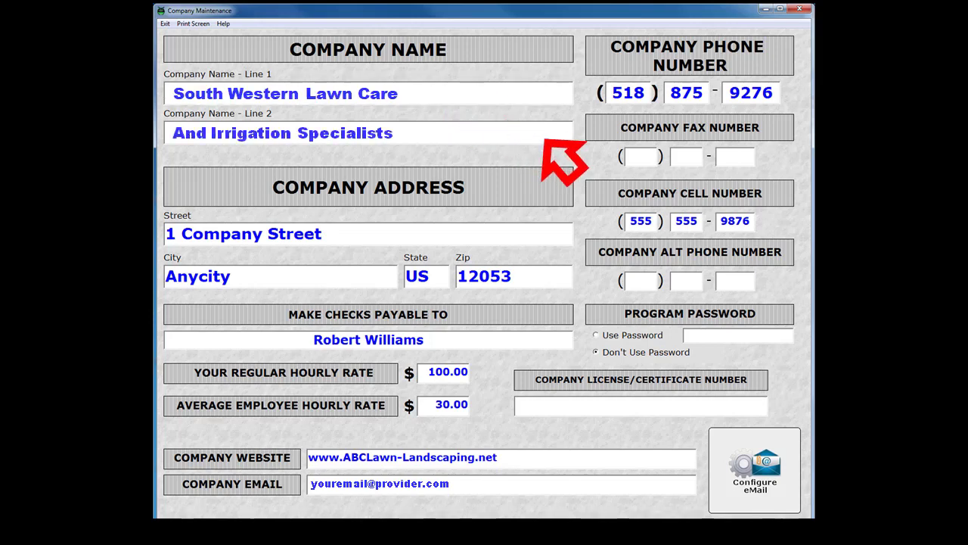
pyautogui.press('BackSpace')
pyautogui.press('BackSpace')
pyautogui.press('BackSpace')
pyautogui.press('BackSpace')
pyautogui.press('BackSpace')
pyautogui.press('BackSpace')
pyautogui.press('BackSpace')
pyautogui.press('BackSpace')
pyautogui.press('BackSpace')
pyautogui.press('BackSpace')
pyautogui.press('BackSpace')
pyautogui.press('BackSpace')
pyautogui.press('BackSpace')
pyautogui.press('BackSpace')
pyautogui.press('BackSpace')
pyautogui.press('BackSpace')
pyautogui.press('BackSpace')
pyautogui.press('BackSpace')
pyautogui.press('BackSpace')
pyautogui.press('BackSpace')
pyautogui.write('Attn: Sarah')
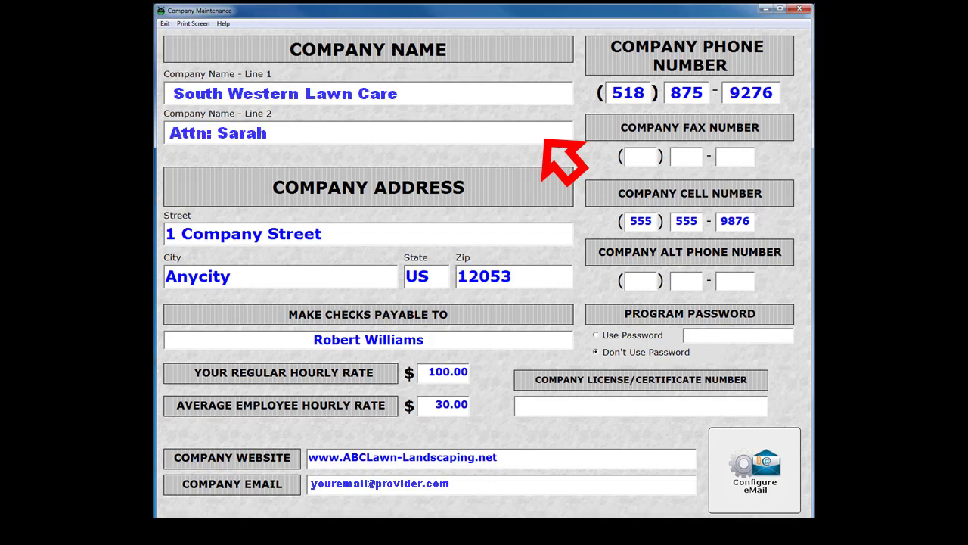
pyautogui.press('Tab')
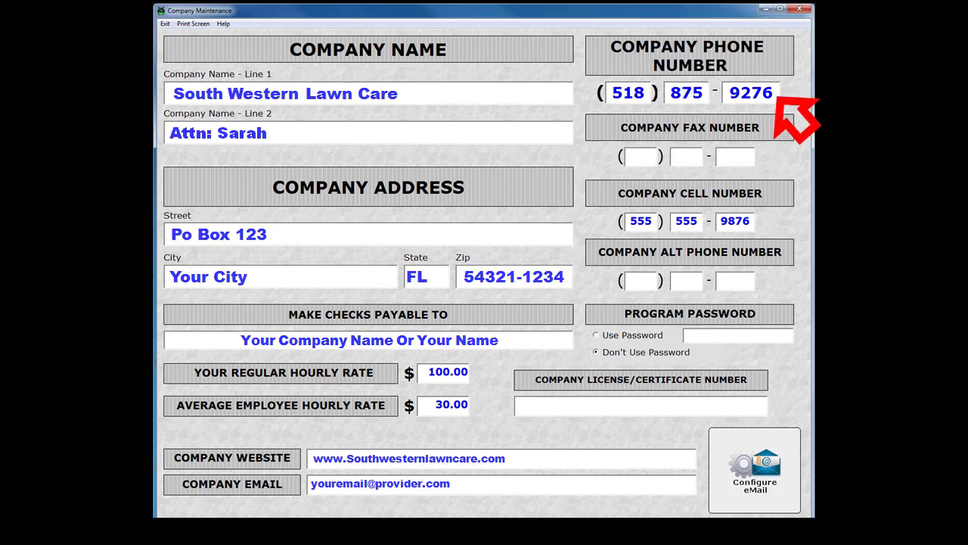
# Enter the new company phone, fax, cell and alternate phone numbers.
pyautogui.write('123) 555-1255')
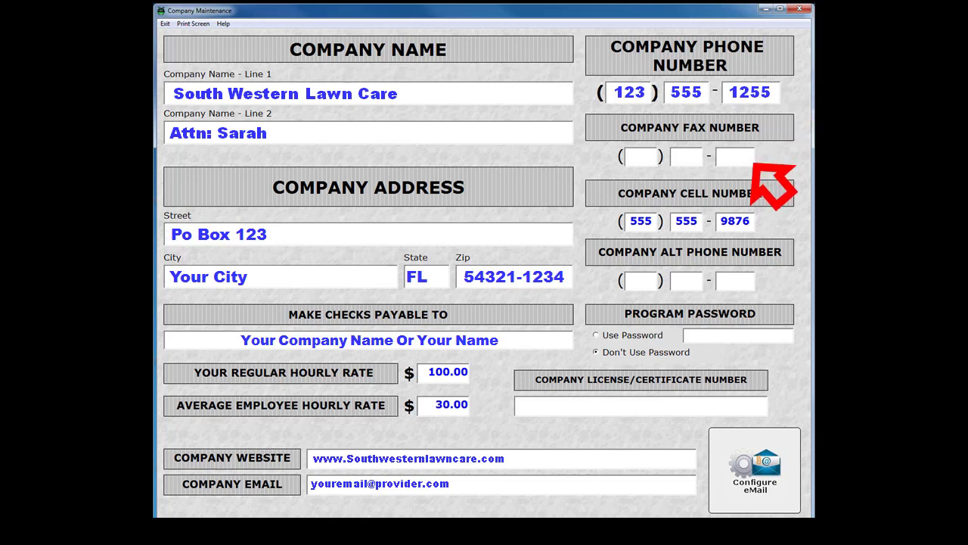
pyautogui.write('1231235521')
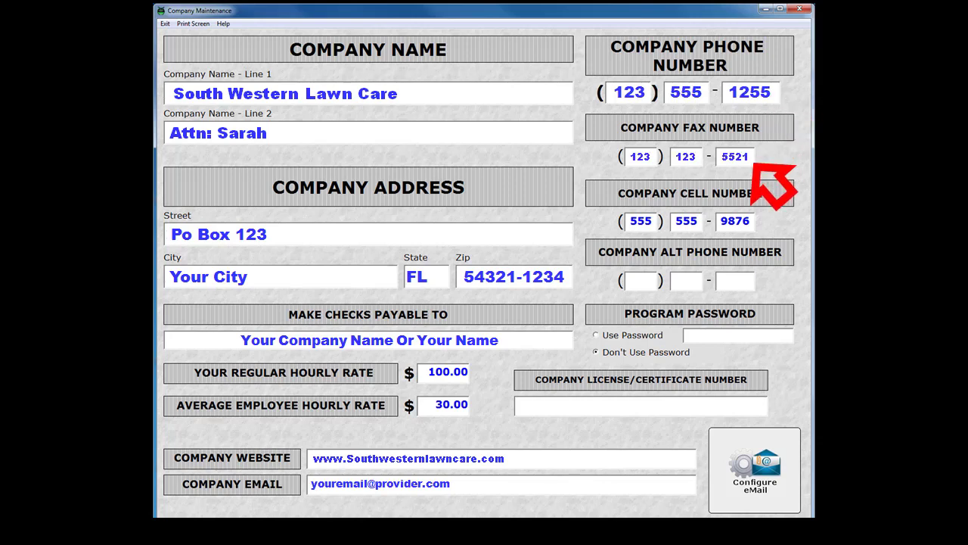
pyautogui.write('1235555555')
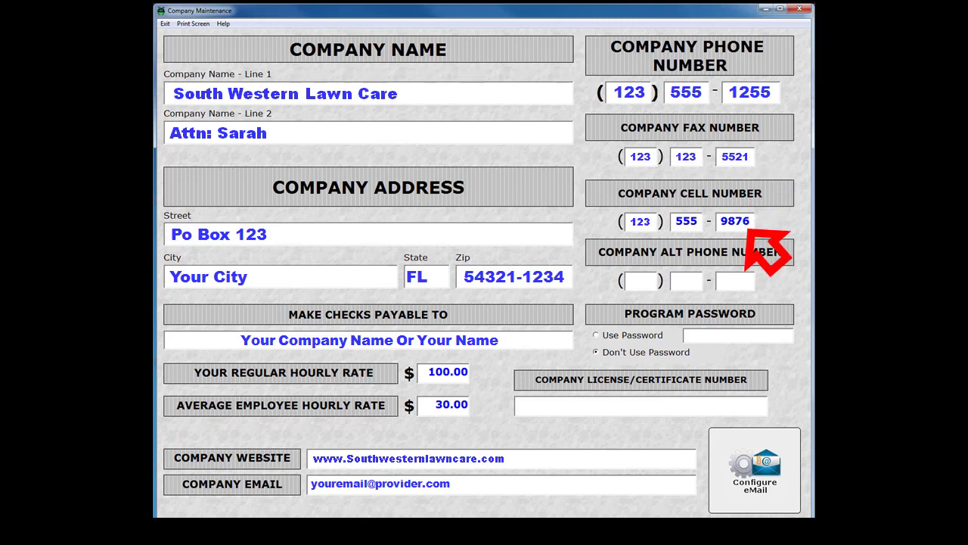
pyautogui.write('123123')
pyautogui.write('2215')
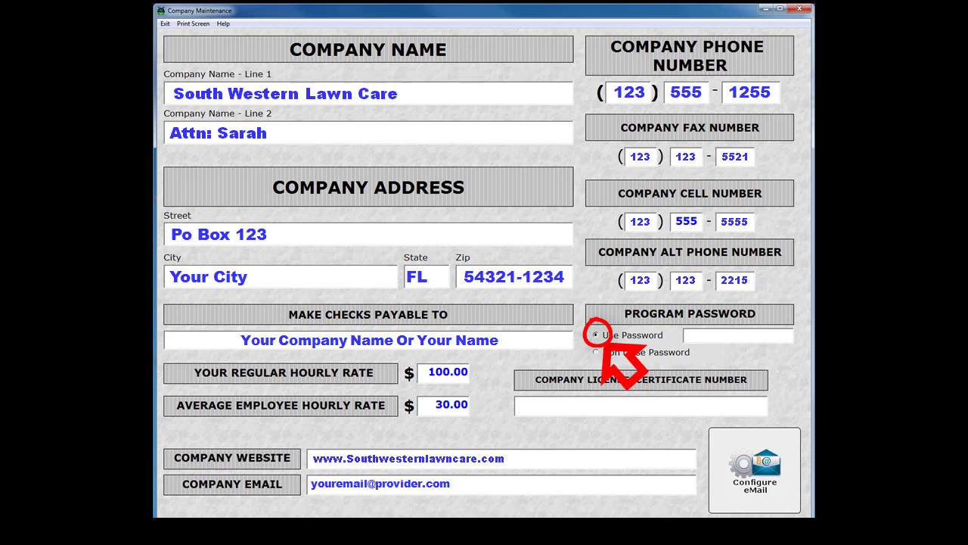
# Type the program password and enter the company's license number.
pyautogui.write('MyPassword')
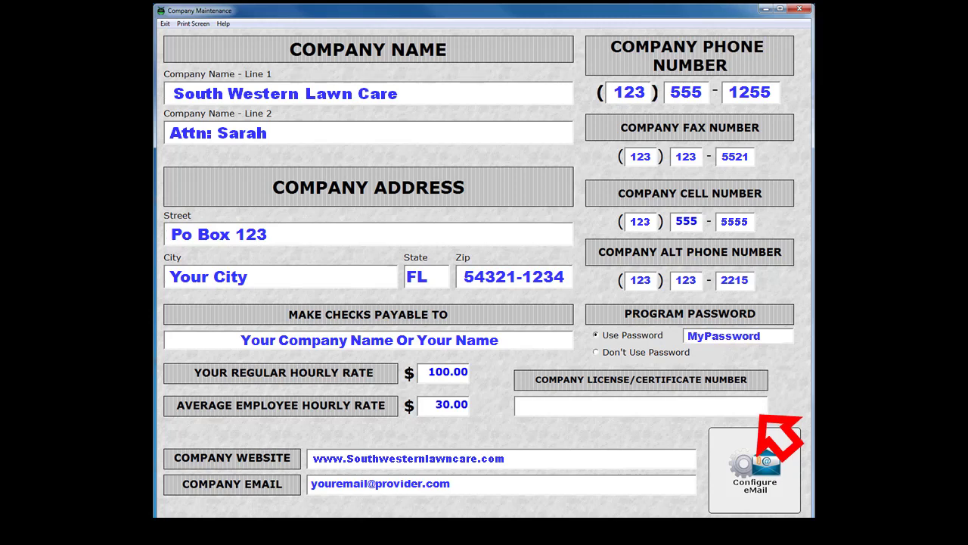
pyautogui.write('License#FL001')
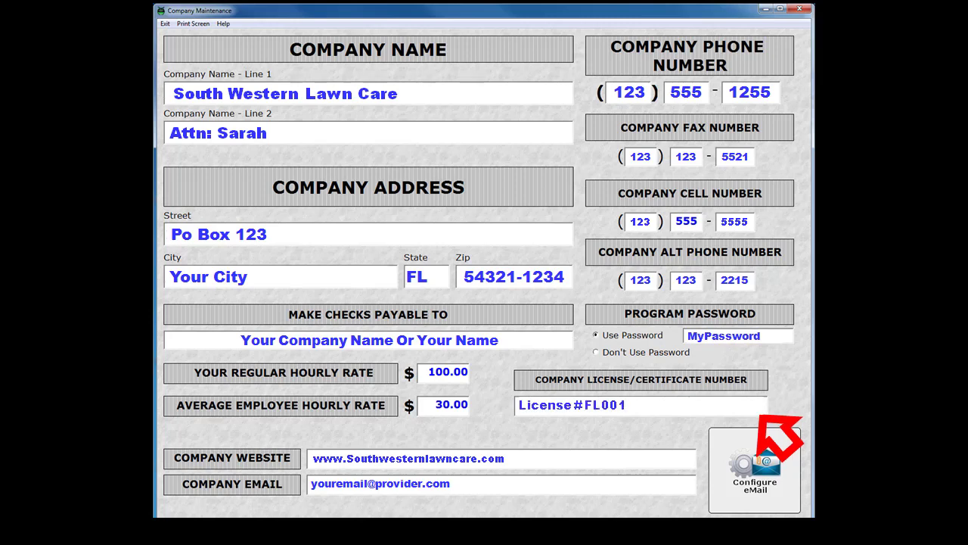